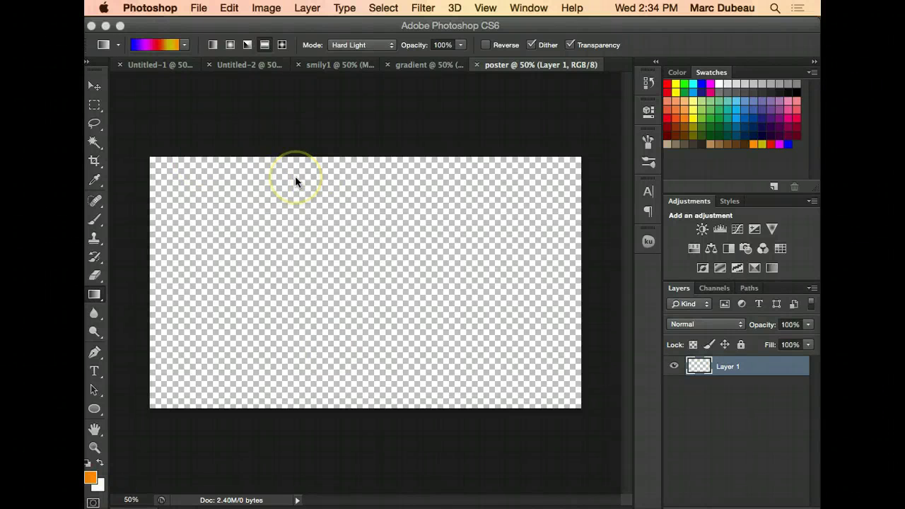
Step: Open the Kuler extension panel from the Window > Extensions menu
{"action": "left_click_drag", "start_coordinate": [295, 182], "coordinate": [496, 191]}
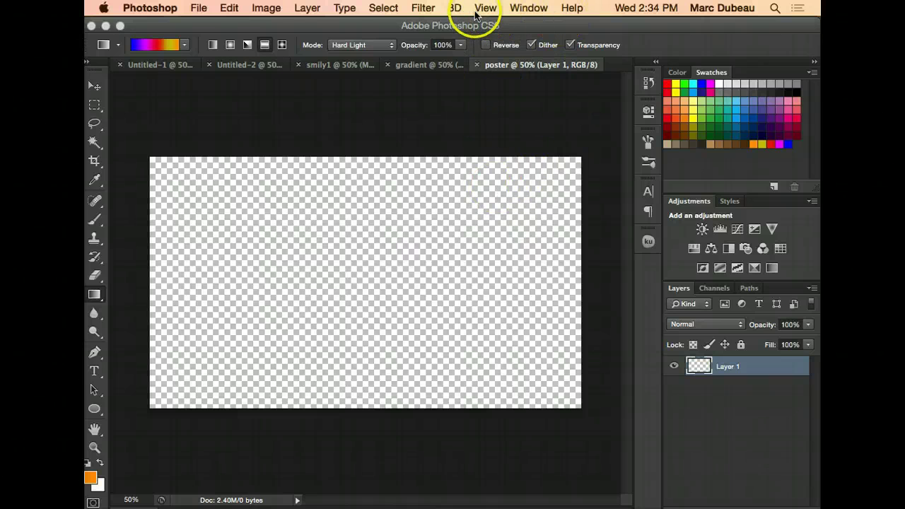
{"action": "left_click", "coordinate": [529, 7]}
Step: Open Kuler's Create view and adjust the new theme's colours on the wheel
{"action": "mouse_move", "coordinate": [588, 71]}
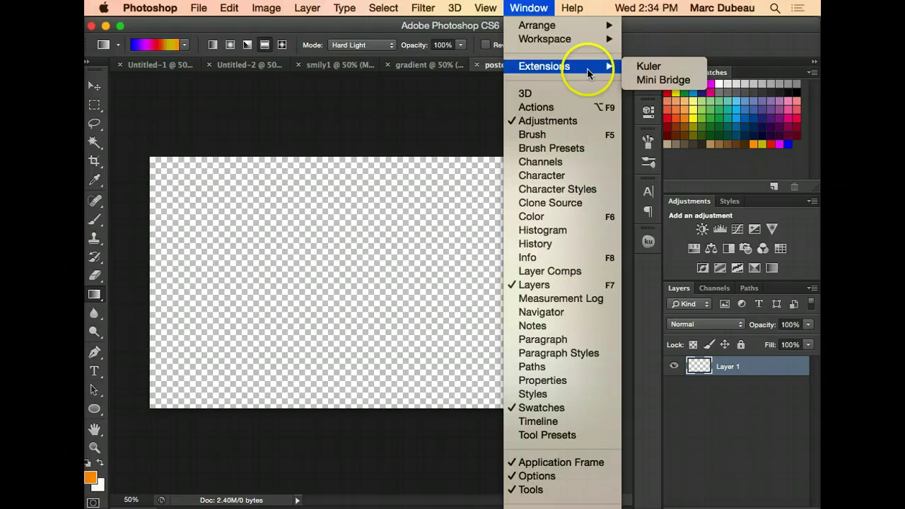
{"action": "left_click", "coordinate": [643, 67]}
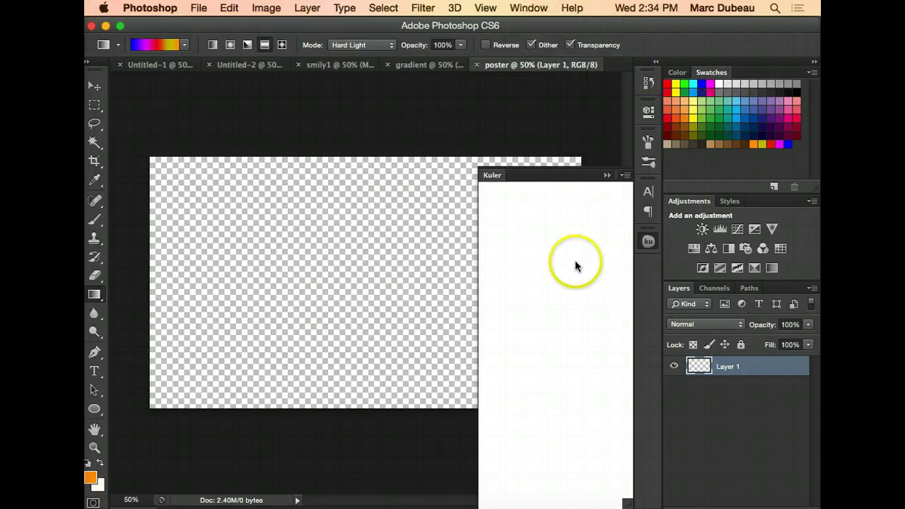
{"action": "left_click", "coordinate": [597, 193]}
{"action": "left_click", "coordinate": [582, 382]}
{"action": "left_click", "coordinate": [596, 295]}
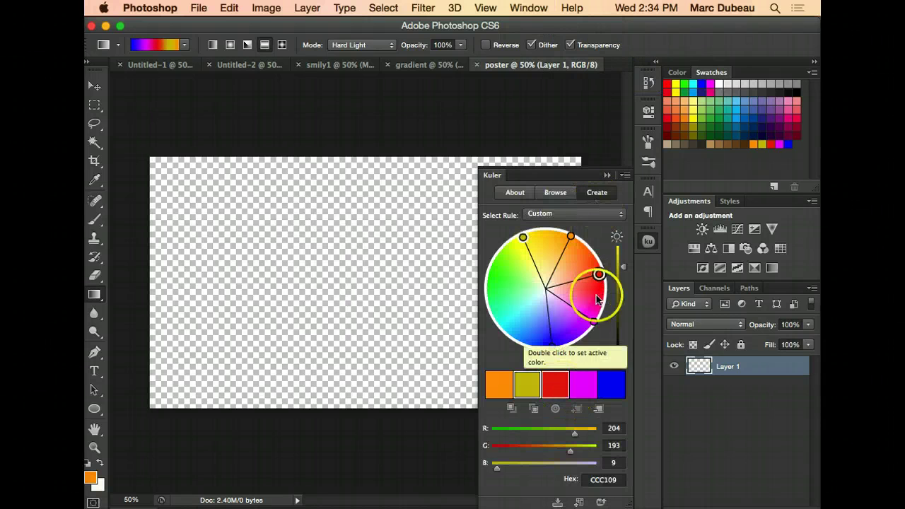
Step: Apply the Analogous rule, reshape the theme, add it to swatches, and close Kuler
{"action": "left_click", "coordinate": [564, 219]}
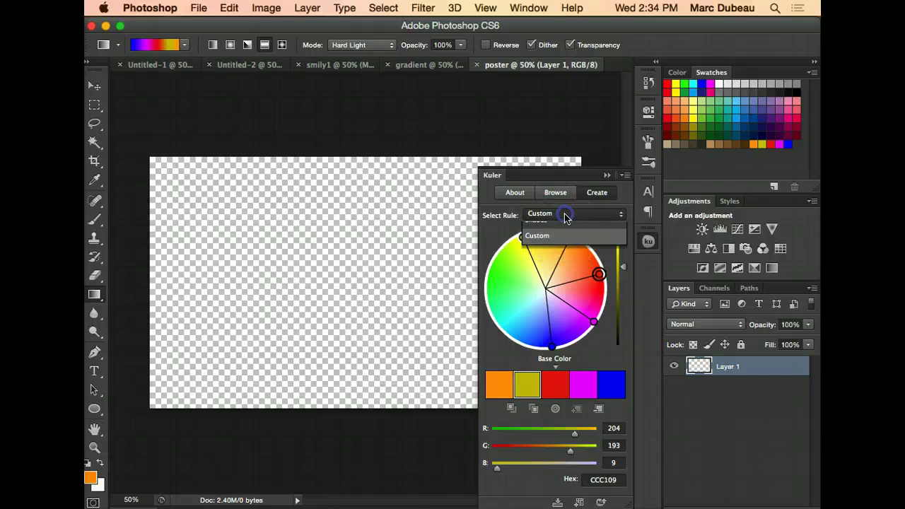
{"action": "left_click", "coordinate": [562, 235]}
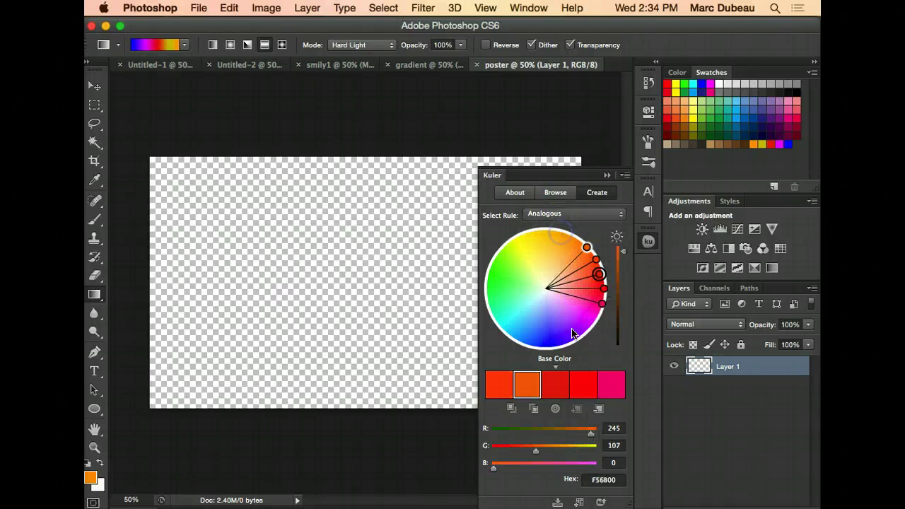
{"action": "left_click_drag", "start_coordinate": [594, 256], "coordinate": [505, 307]}
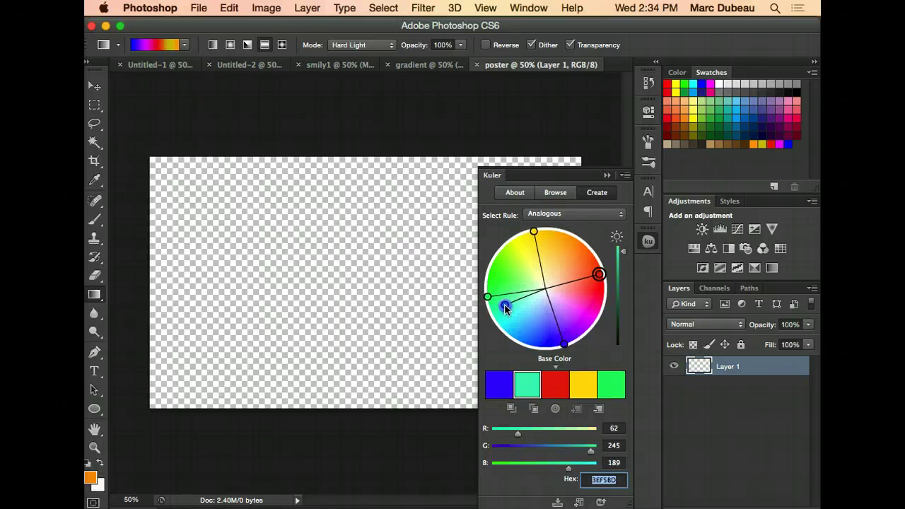
{"action": "left_click", "coordinate": [580, 503]}
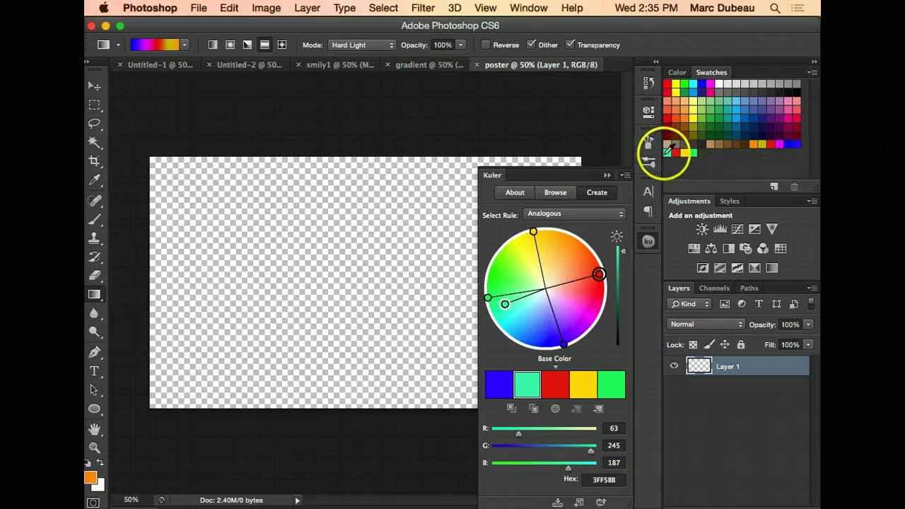
{"action": "left_click", "coordinate": [607, 177]}
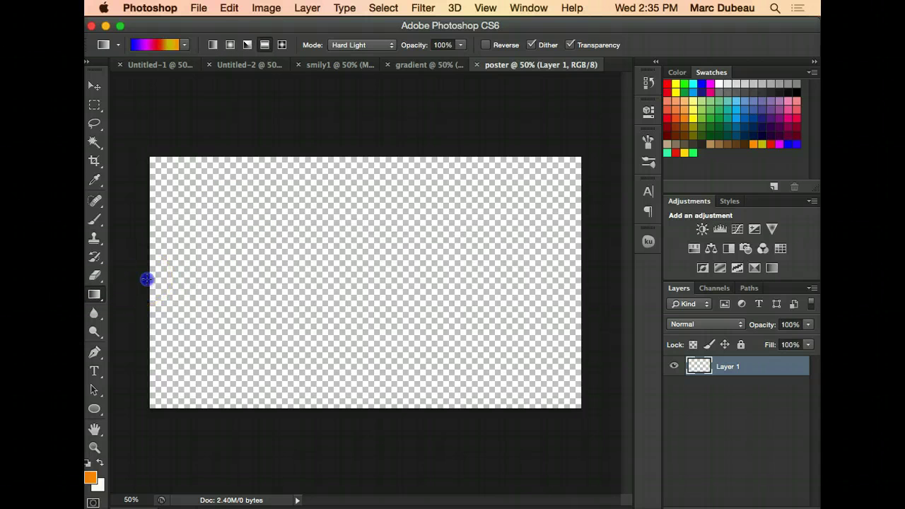
Step: Drag a left-to-right blue-magenta-red-yellow-orange gradient across the whole layer
{"action": "left_click_drag", "start_coordinate": [146, 280], "coordinate": [603, 284]}
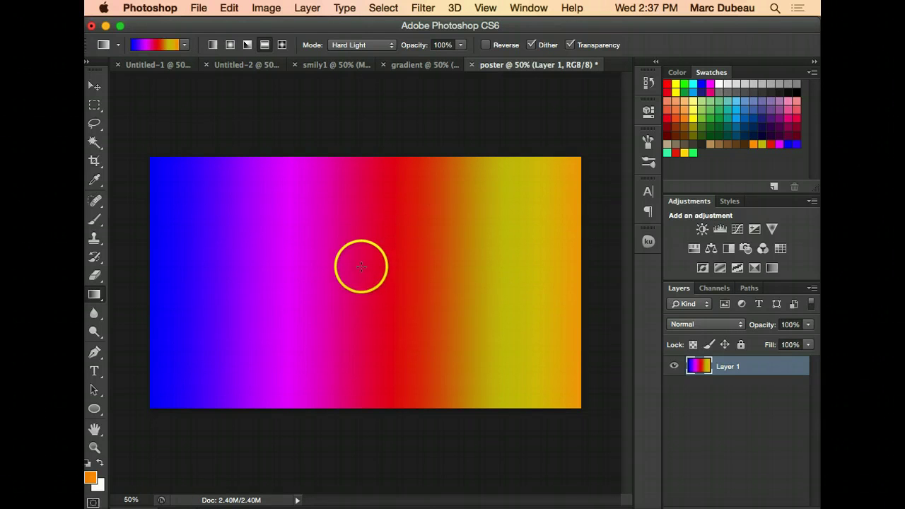
Step: Start a text layer on the canvas's left side and show the Character panel
{"action": "left_click", "coordinate": [96, 374]}
{"action": "left_click", "coordinate": [211, 279]}
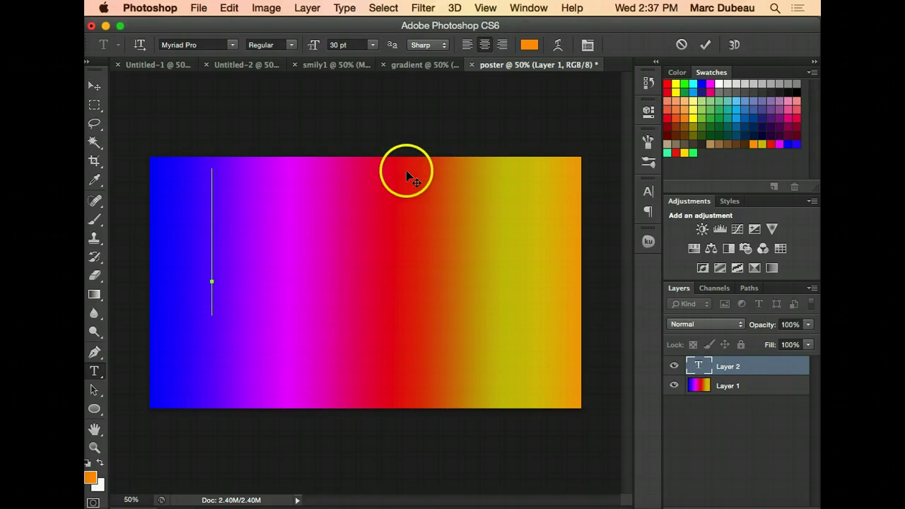
{"action": "left_click", "coordinate": [529, 9]}
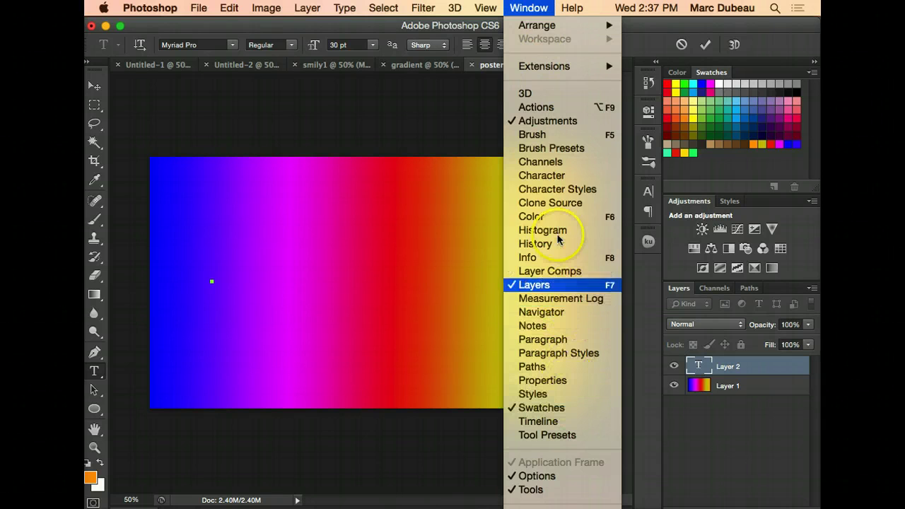
Step: Set the Character panel's vertical scale to 100%
{"action": "left_click", "coordinate": [552, 175]}
{"action": "left_click", "coordinate": [536, 274]}
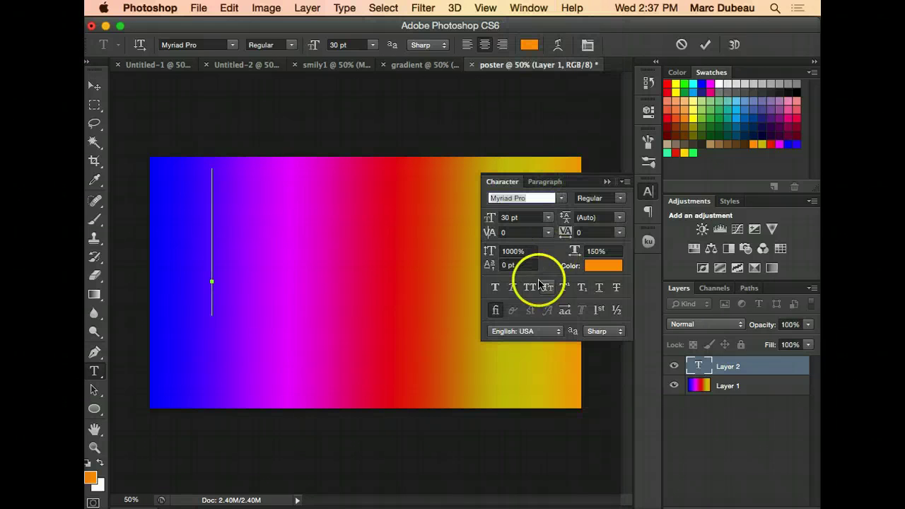
{"action": "left_click", "coordinate": [489, 252]}
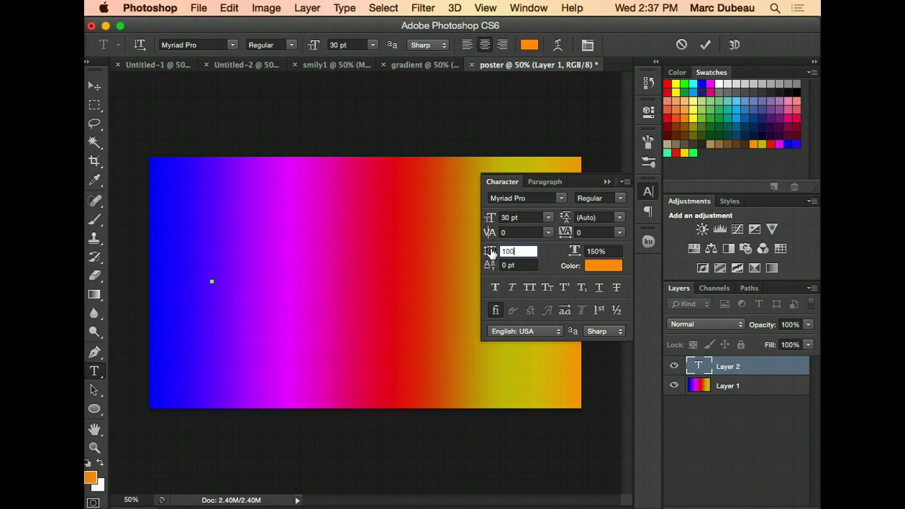
{"action": "type", "text": "100"}
{"action": "key", "text": "Return"}
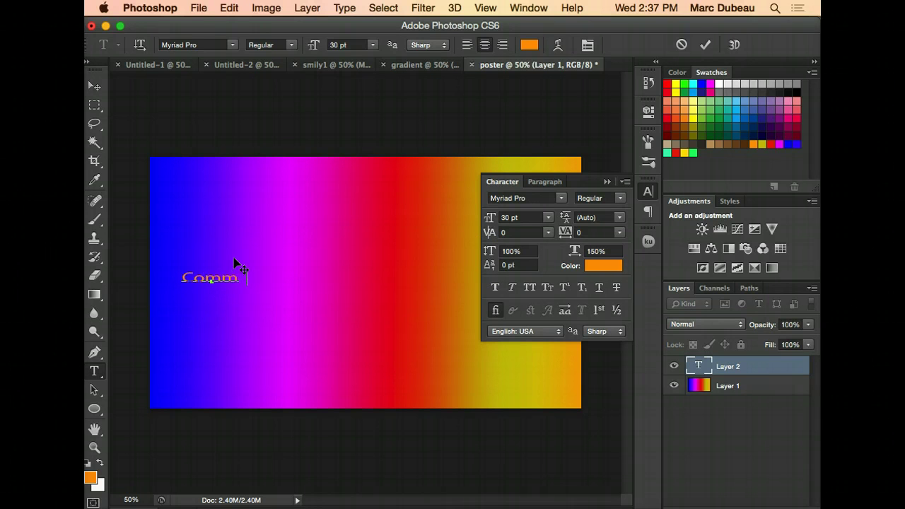
Step: Type 'Comm Tech Rocks' on the text layer, correcting mistyped letters
{"action": "type", "text": "nolo"}
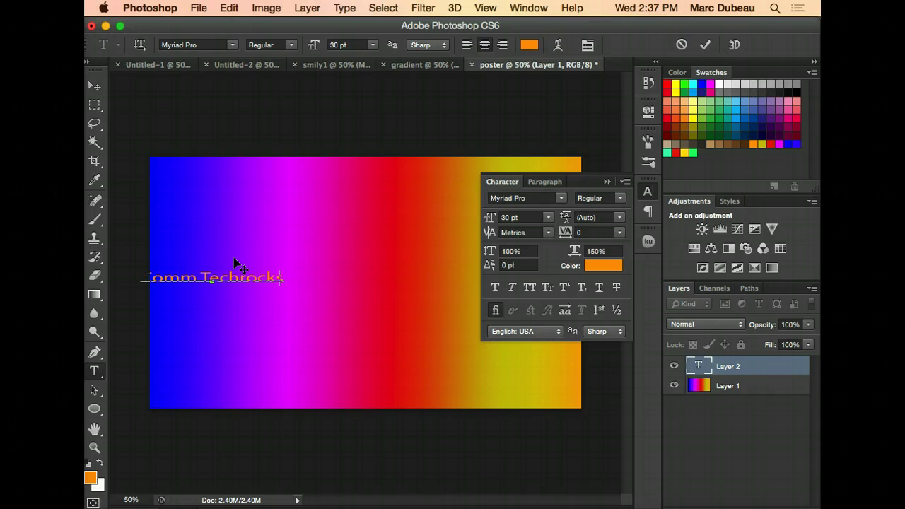
{"action": "key", "text": "BackSpace"}
{"action": "key", "text": "BackSpace"}
{"action": "key", "text": "BackSpace"}
{"action": "type", "text": "lo"}
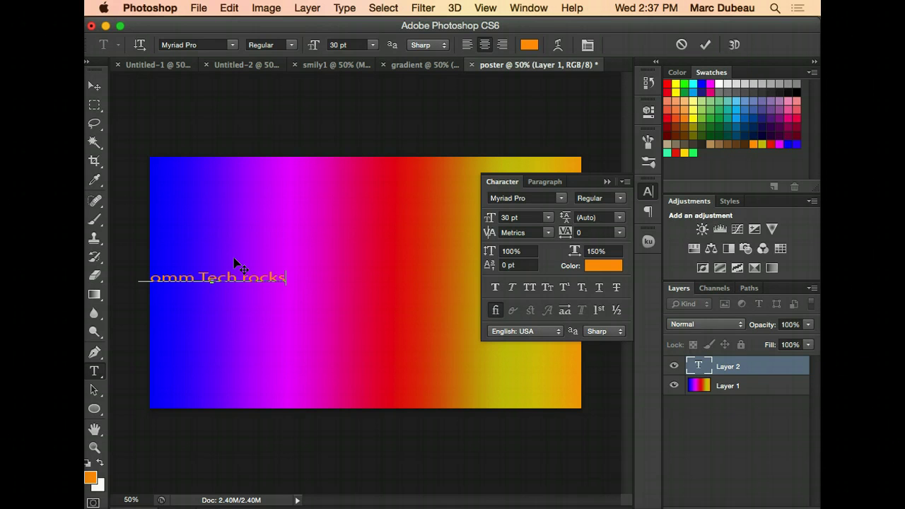
{"action": "key", "text": "BackSpace"}
{"action": "key", "text": "BackSpace"}
{"action": "key", "text": "BackSpace"}
{"action": "key", "text": "BackSpace"}
{"action": "type", "text": "Rocks"}
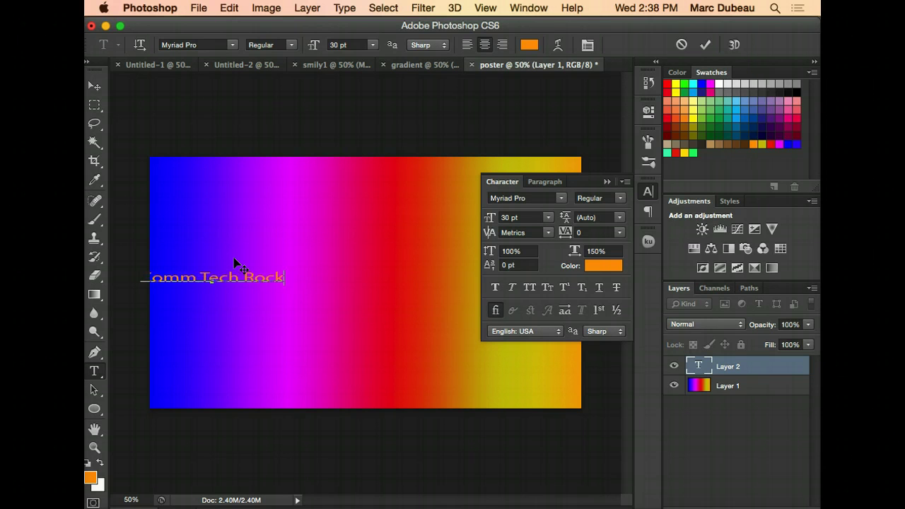
Step: Select the 'Comm Tech Rocks' text and switch its font to PROPAGANDA
{"action": "left_click", "coordinate": [231, 44]}
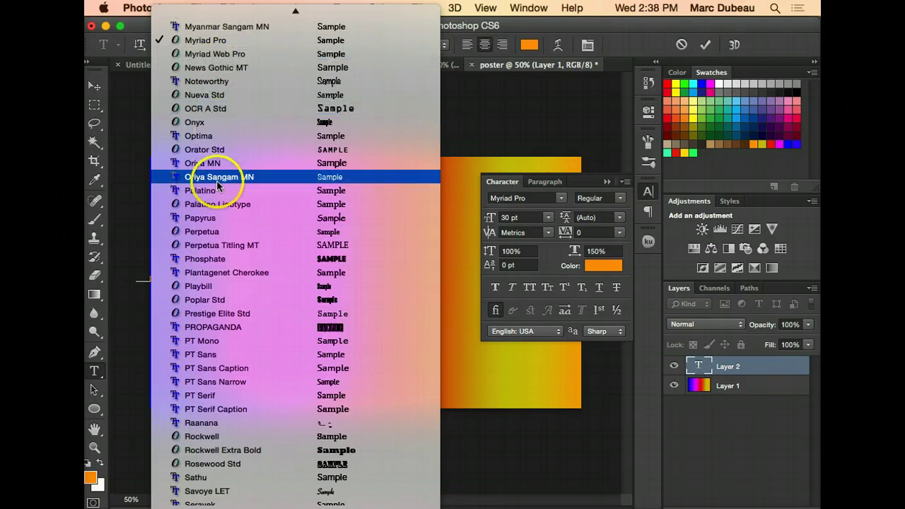
{"action": "left_click", "coordinate": [244, 327]}
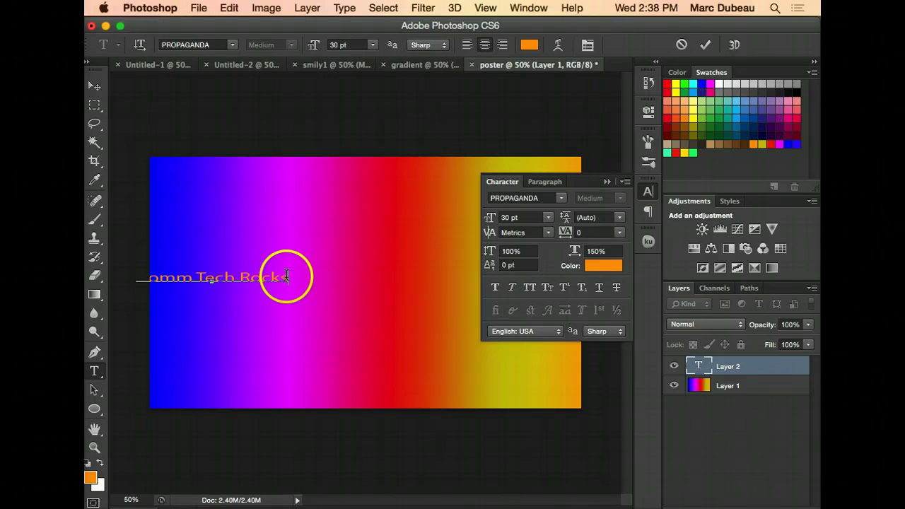
{"action": "left_click_drag", "start_coordinate": [286, 276], "coordinate": [126, 276]}
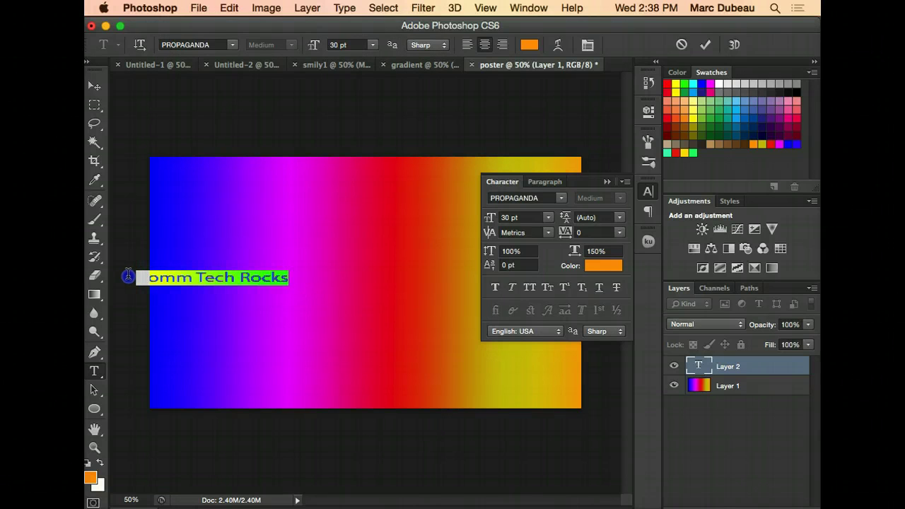
{"action": "left_click", "coordinate": [231, 45]}
{"action": "scroll", "coordinate": [259, 262], "scroll_direction": "down", "scroll_amount": 1}
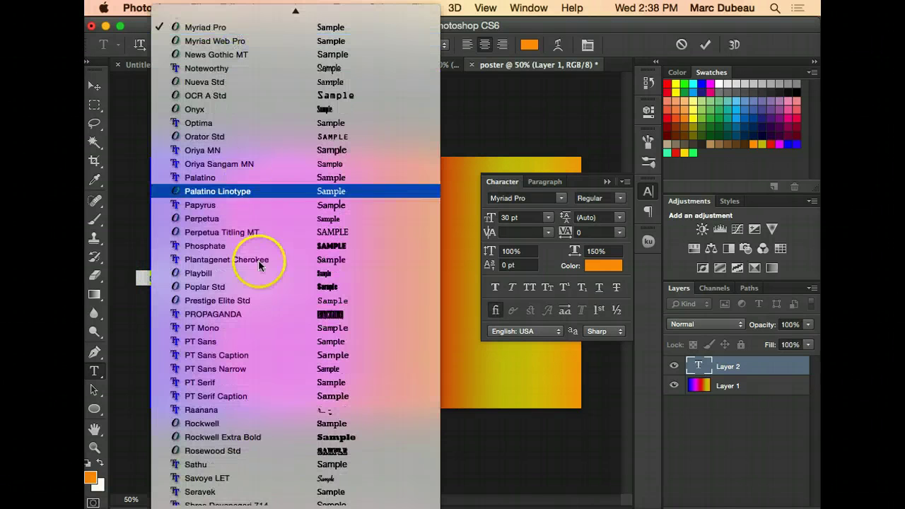
{"action": "left_click", "coordinate": [277, 311]}
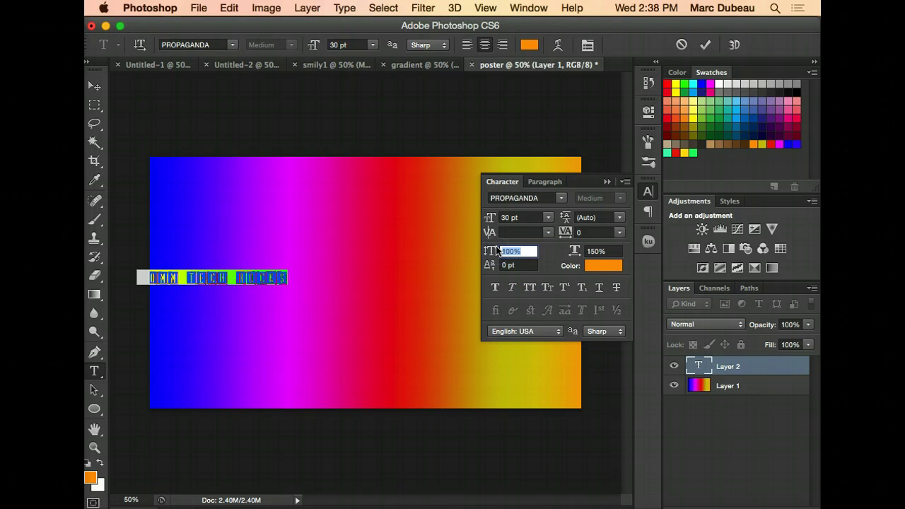
Step: Enter 100000 as the vertical scale, then clear the oversized value
{"action": "type", "text": "100"}
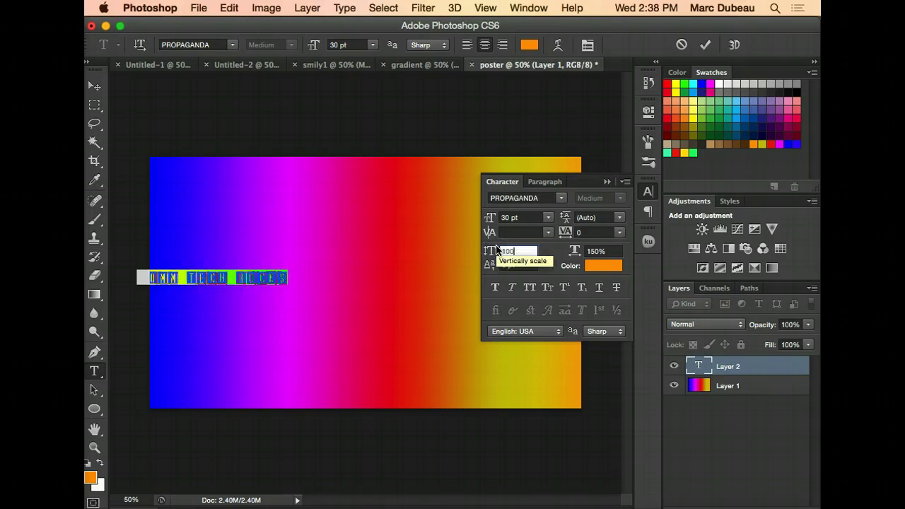
{"action": "type", "text": "0"}
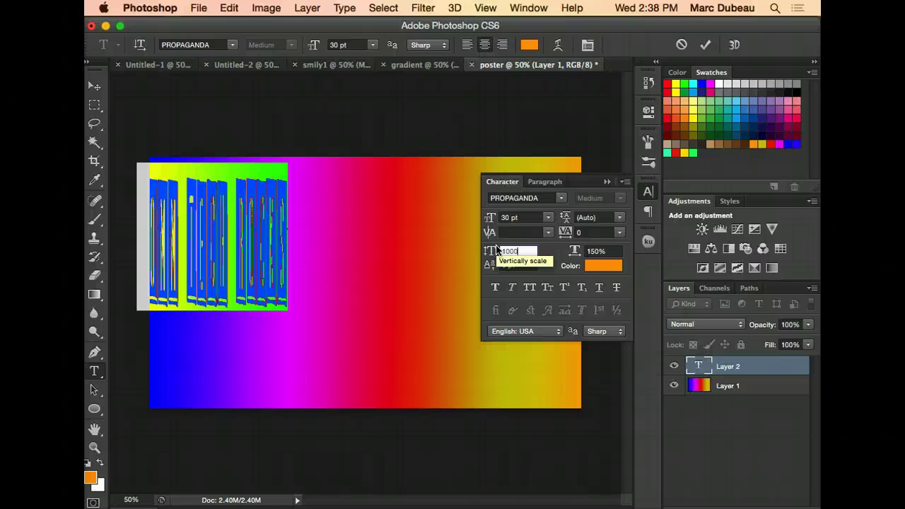
{"action": "type", "text": "00"}
{"action": "key", "text": "BackSpace"}
{"action": "key", "text": "BackSpace"}
{"action": "key", "text": "BackSpace"}
{"action": "key", "text": "BackSpace"}
{"action": "key", "text": "BackSpace"}
{"action": "key", "text": "BackSpace"}
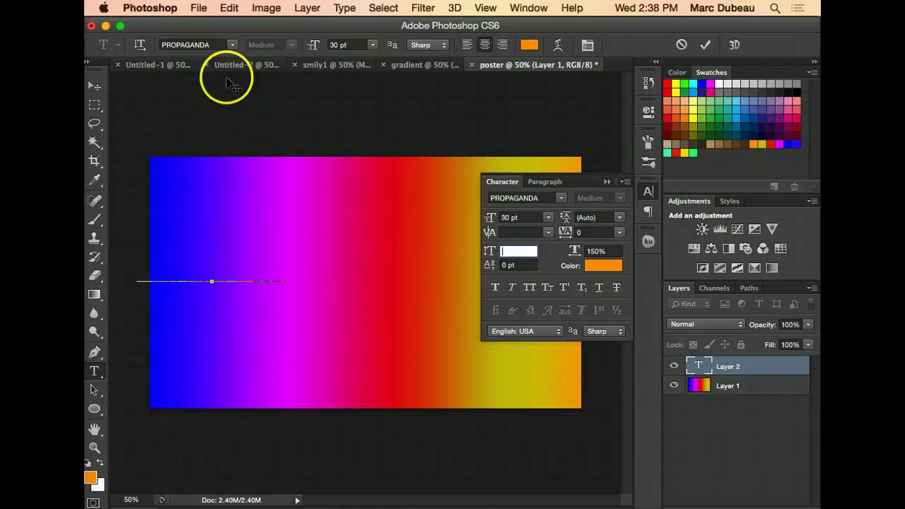
Step: Set the text to Shree Devanagari 714 Bold with 1000% vertical scale
{"action": "left_click", "coordinate": [228, 47]}
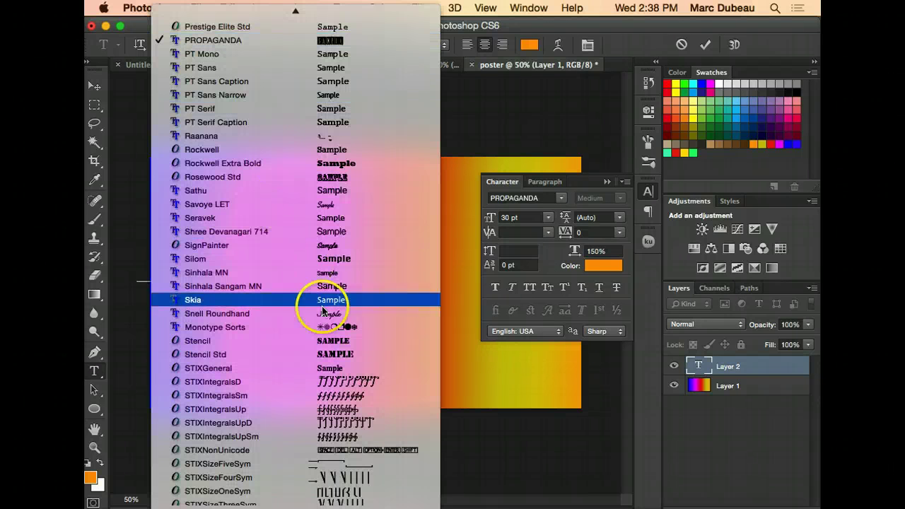
{"action": "left_click", "coordinate": [324, 235]}
{"action": "left_click", "coordinate": [494, 251]}
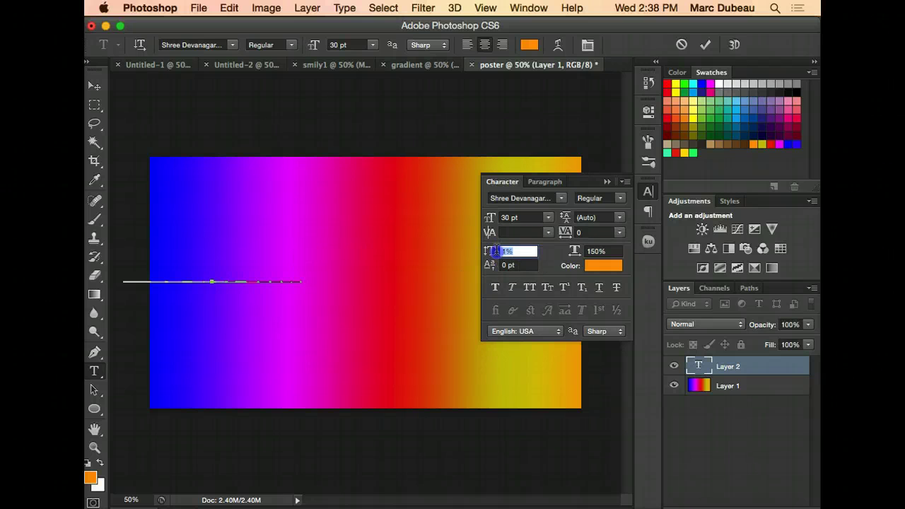
{"action": "type", "text": "1000"}
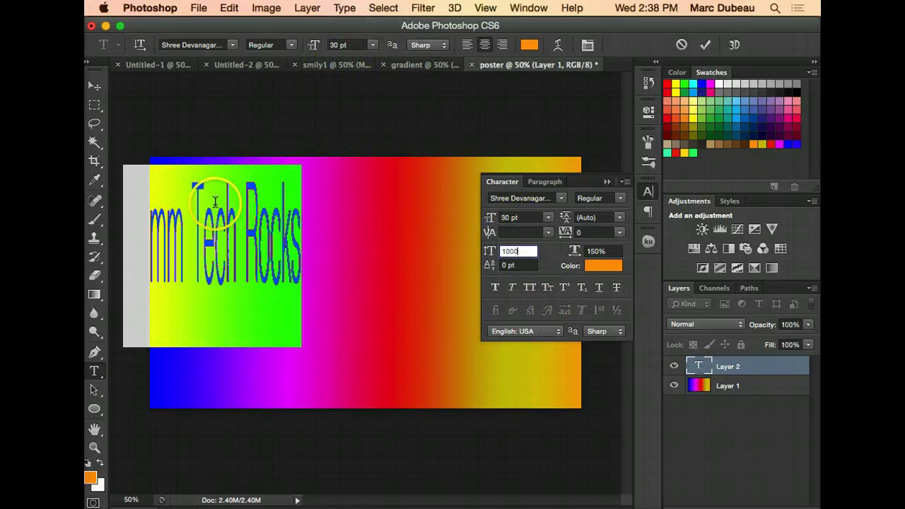
{"action": "left_click", "coordinate": [290, 44]}
{"action": "left_click", "coordinate": [271, 139]}
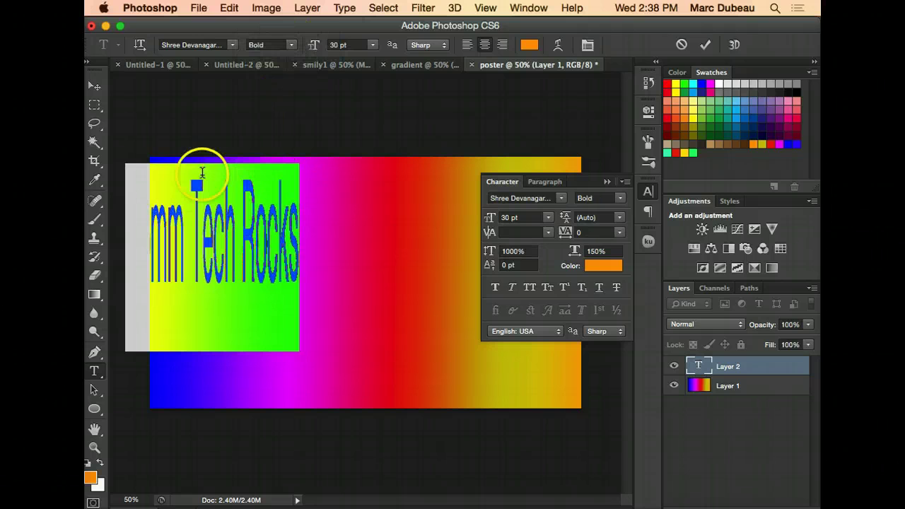
Step: Resize the text to 60 pt, centre it low on the poster, and collapse the Character panel
{"action": "left_click", "coordinate": [97, 86]}
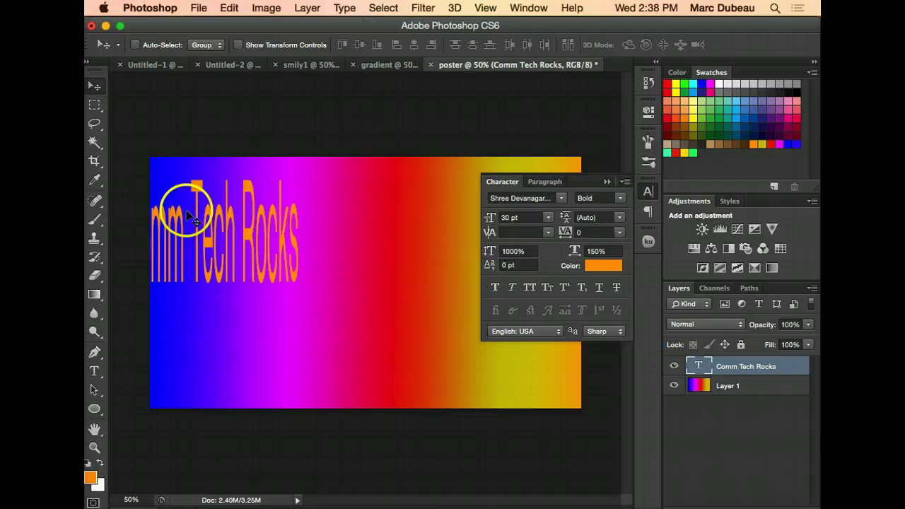
{"action": "left_click_drag", "start_coordinate": [192, 220], "coordinate": [331, 246]}
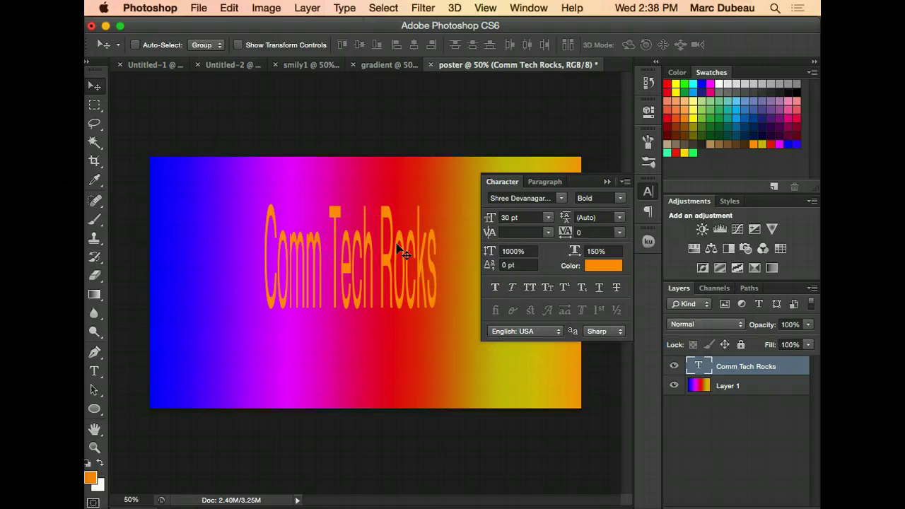
{"action": "left_click", "coordinate": [550, 219]}
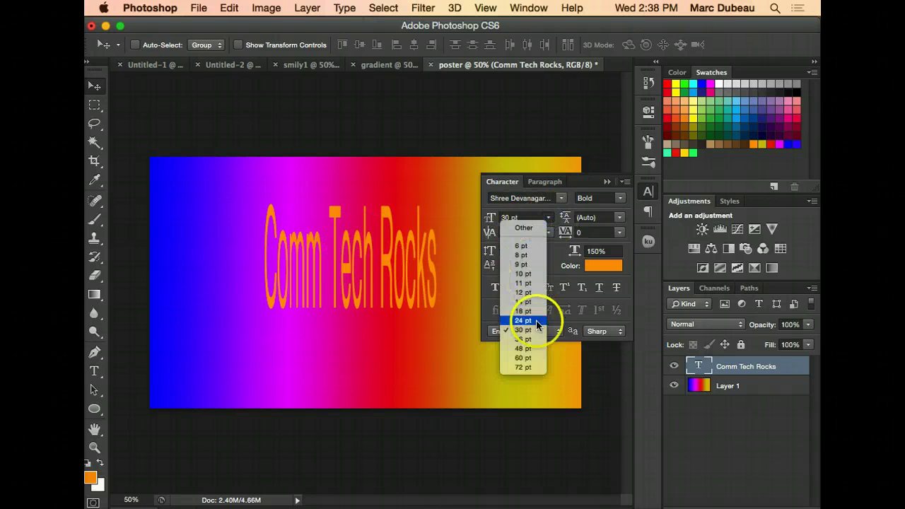
{"action": "left_click", "coordinate": [523, 358]}
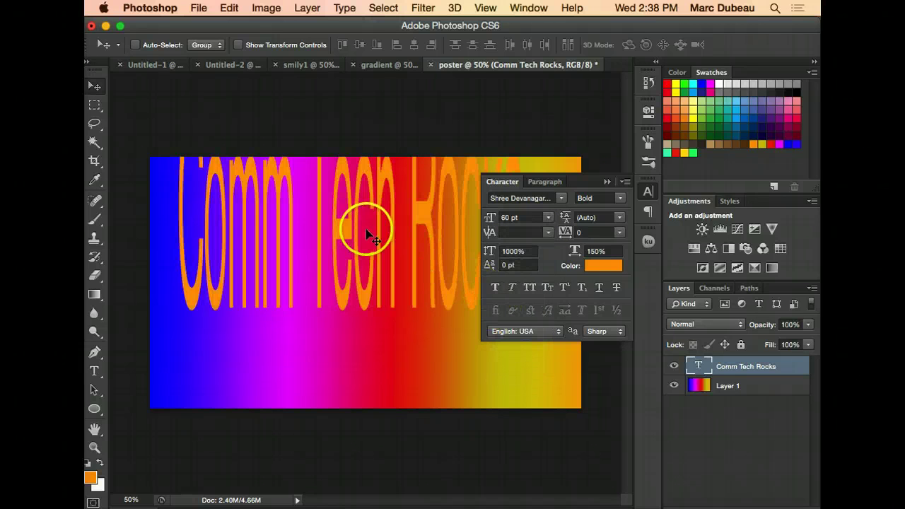
{"action": "left_click_drag", "start_coordinate": [335, 220], "coordinate": [337, 294]}
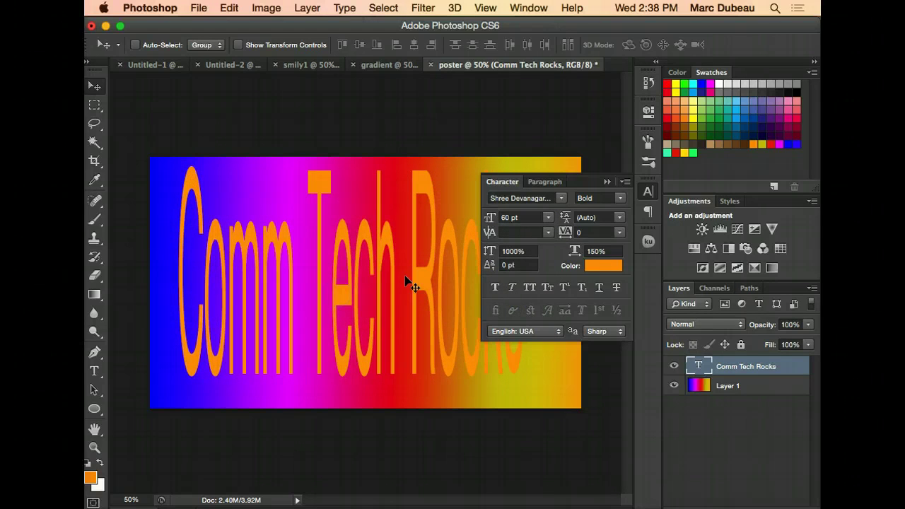
{"action": "left_click", "coordinate": [607, 181]}
{"action": "left_click", "coordinate": [555, 269]}
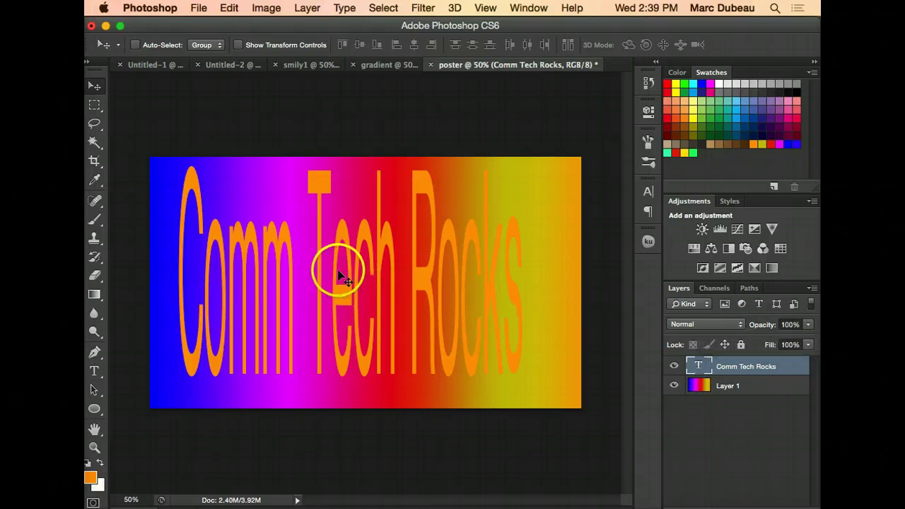
Step: Nudge the text slightly right and set the text layer's blend mode to Difference
{"action": "left_click_drag", "start_coordinate": [351, 268], "coordinate": [363, 265]}
{"action": "left_click", "coordinate": [739, 327]}
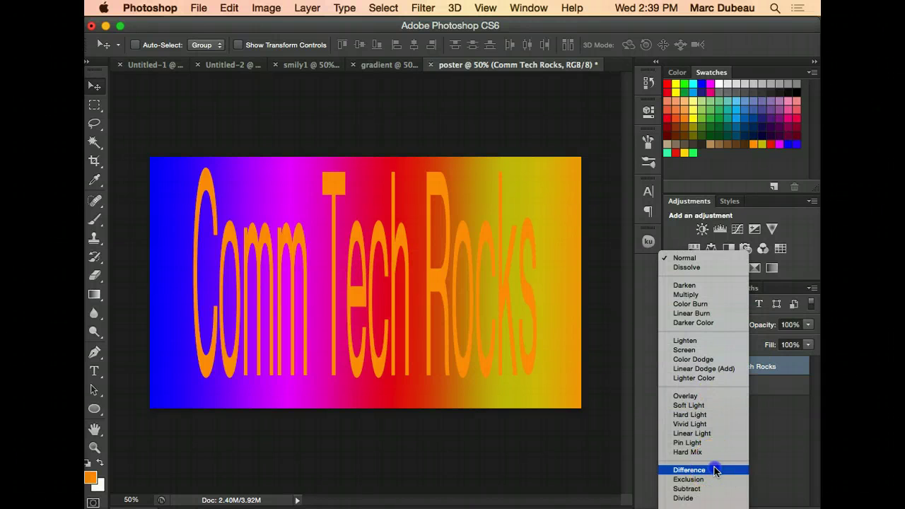
{"action": "left_click", "coordinate": [718, 470]}
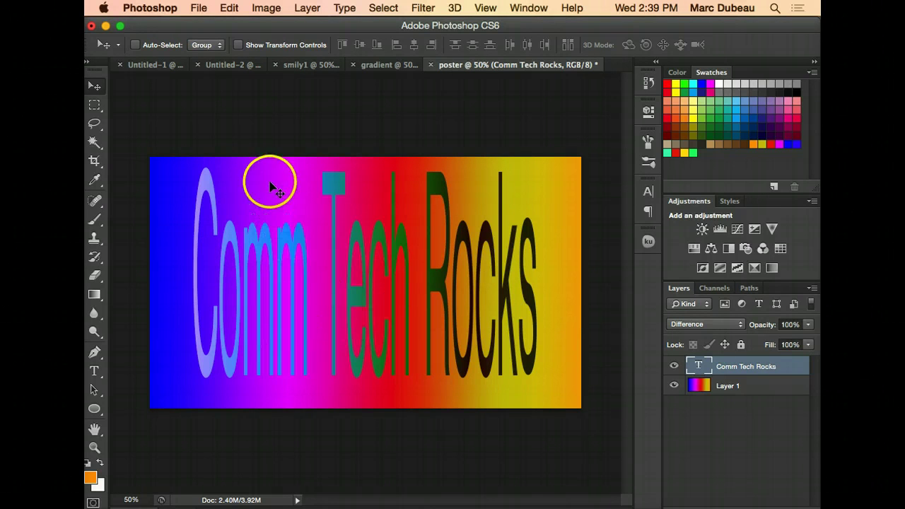
{"action": "left_click", "coordinate": [528, 9]}
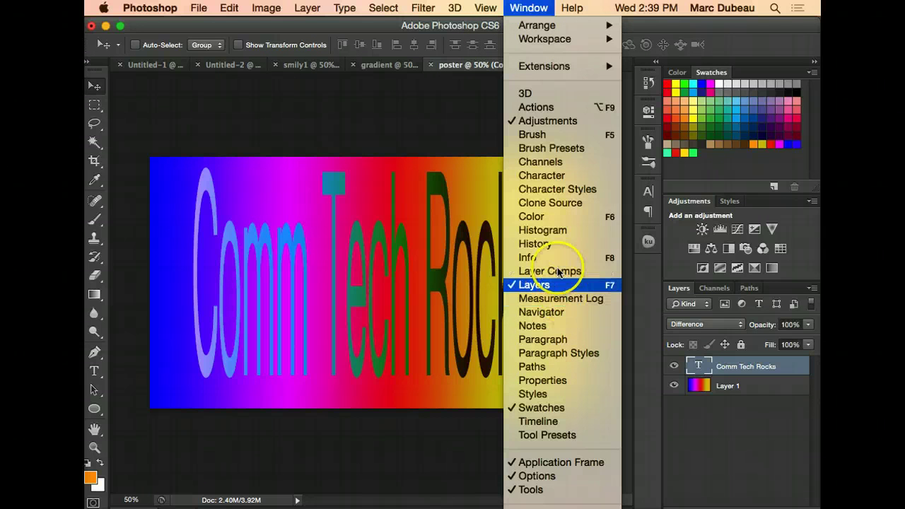
{"action": "left_click", "coordinate": [456, 148]}
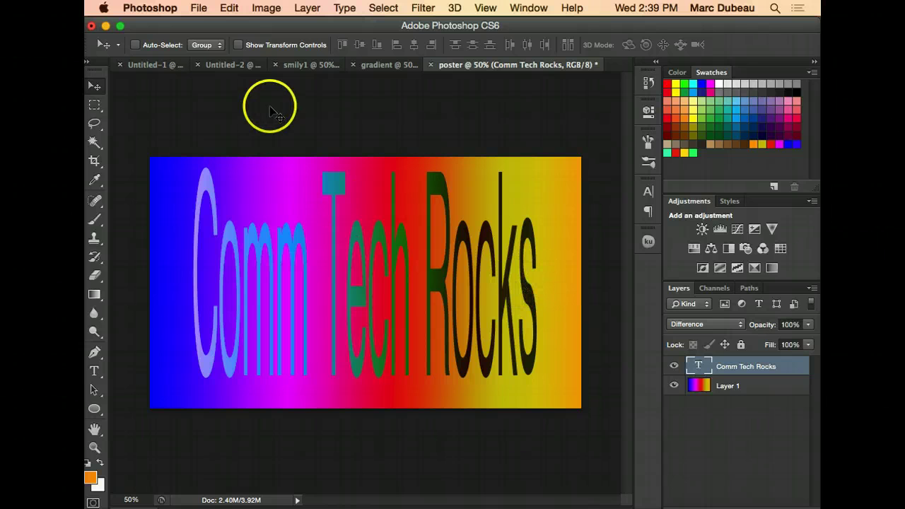
Step: Save the layered poster as poster.psd in the Documents folder, confirming the Photoshop format options
{"action": "left_click", "coordinate": [200, 9]}
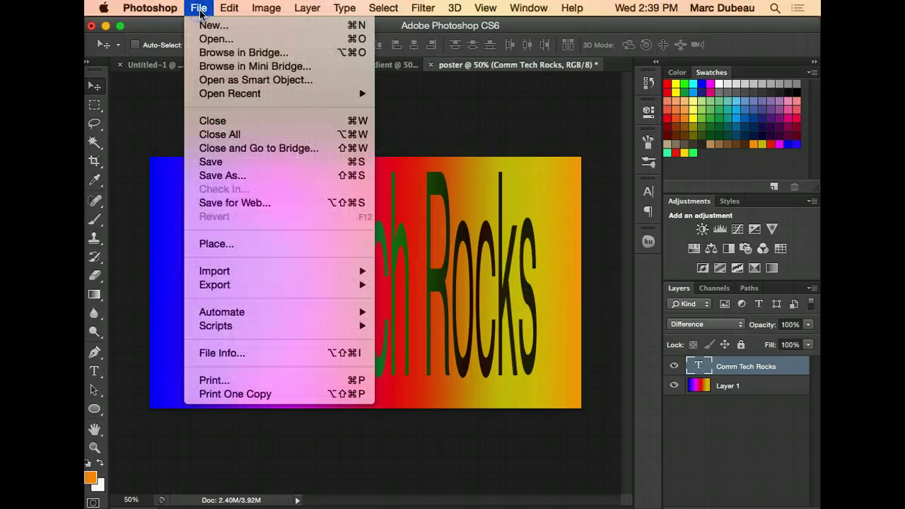
{"action": "left_click", "coordinate": [230, 175]}
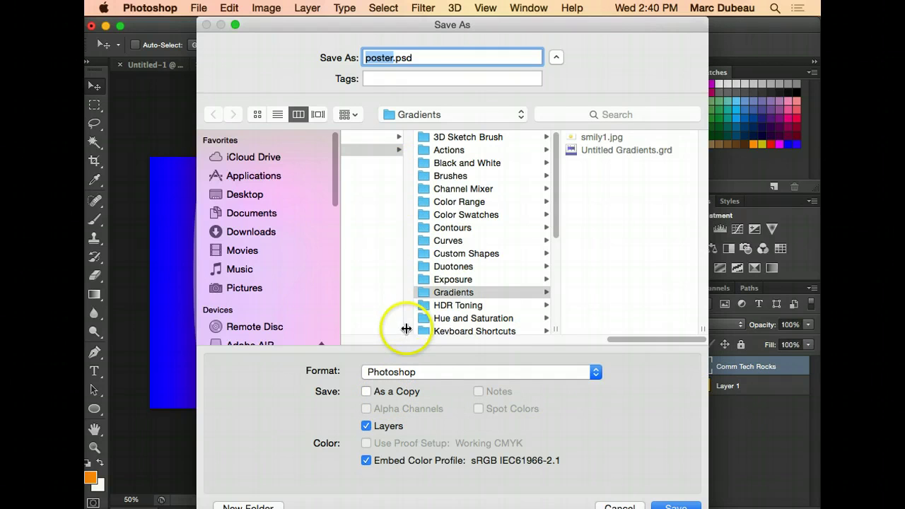
{"action": "left_click", "coordinate": [246, 213]}
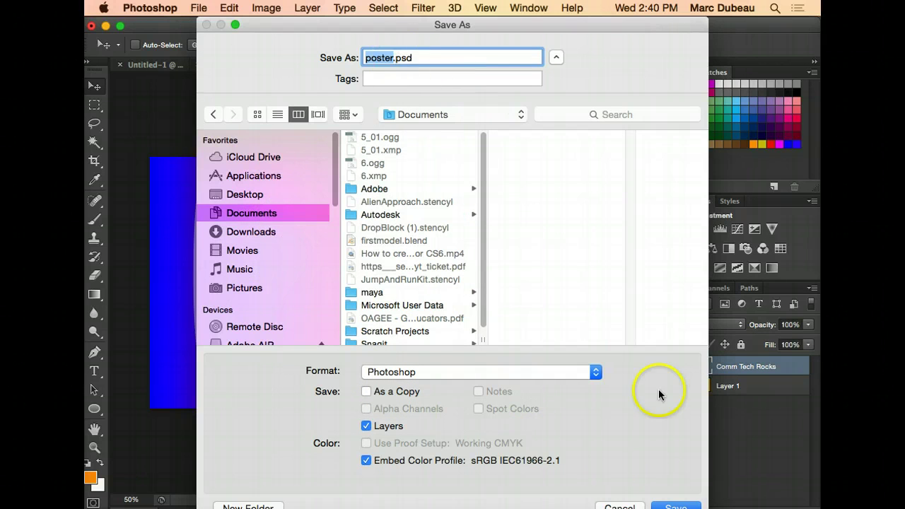
{"action": "left_click", "coordinate": [675, 507]}
{"action": "left_click", "coordinate": [780, 307]}
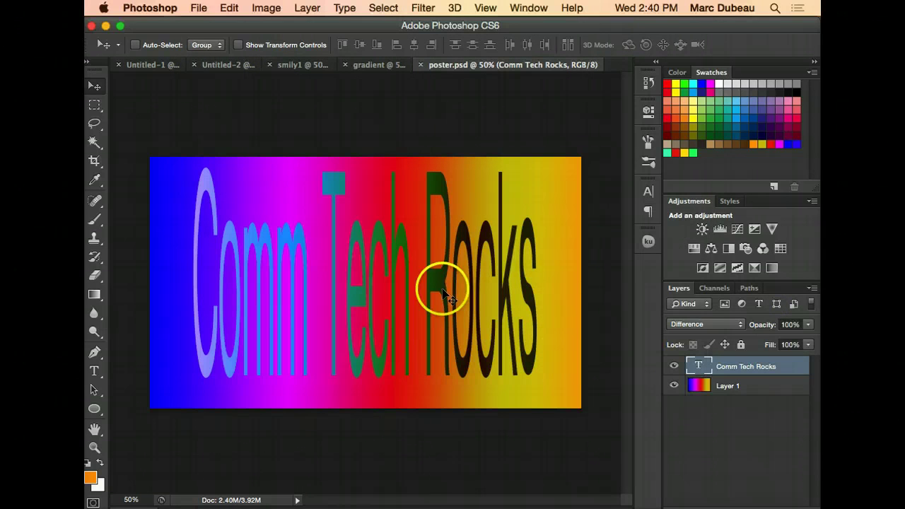
Step: Save a JPEG copy named poster.jpg to Documents at quality 8 (High), Baseline Standard
{"action": "left_click", "coordinate": [199, 9]}
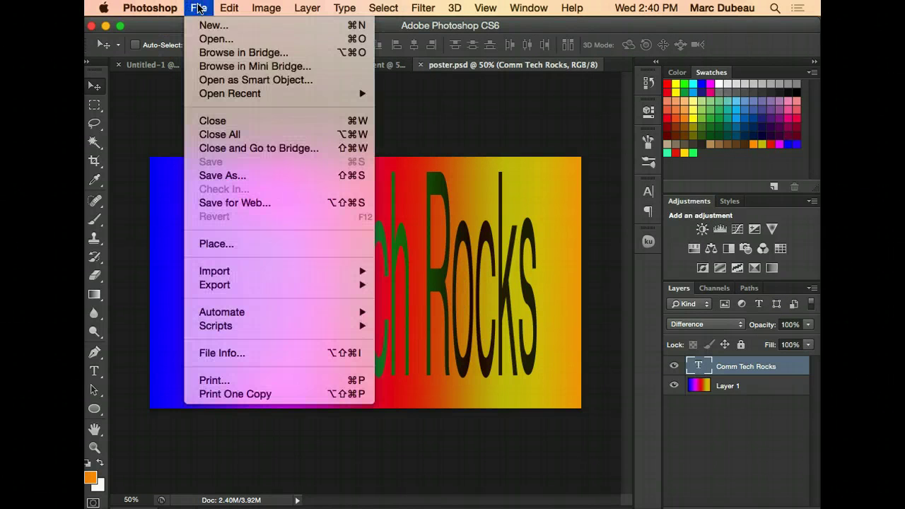
{"action": "left_click", "coordinate": [234, 175]}
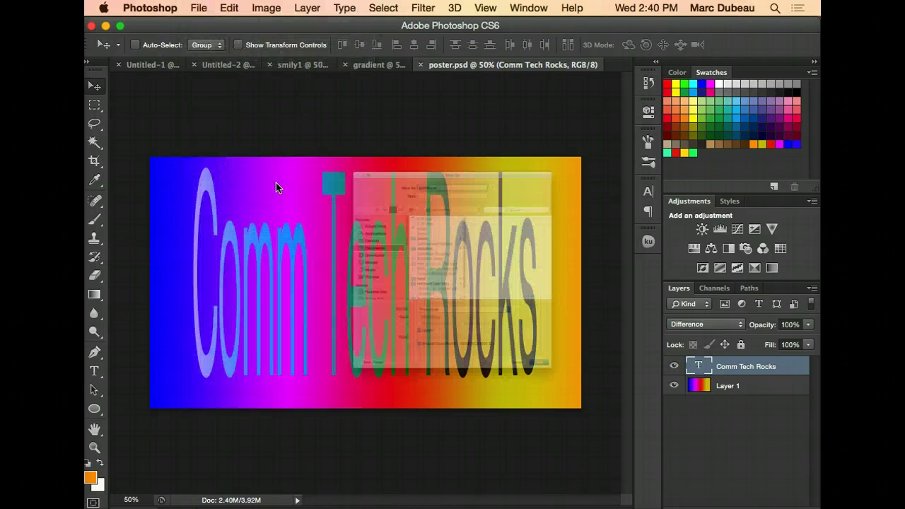
{"action": "left_click", "coordinate": [516, 371]}
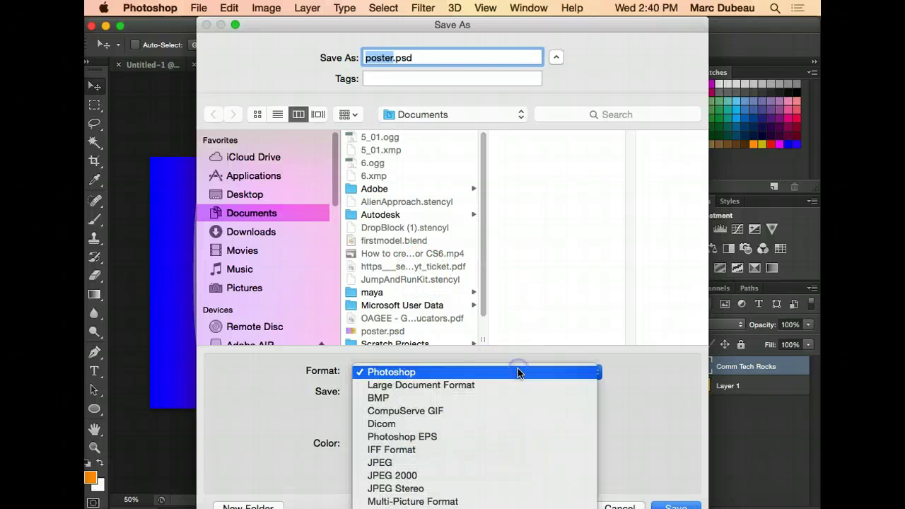
{"action": "left_click", "coordinate": [432, 462]}
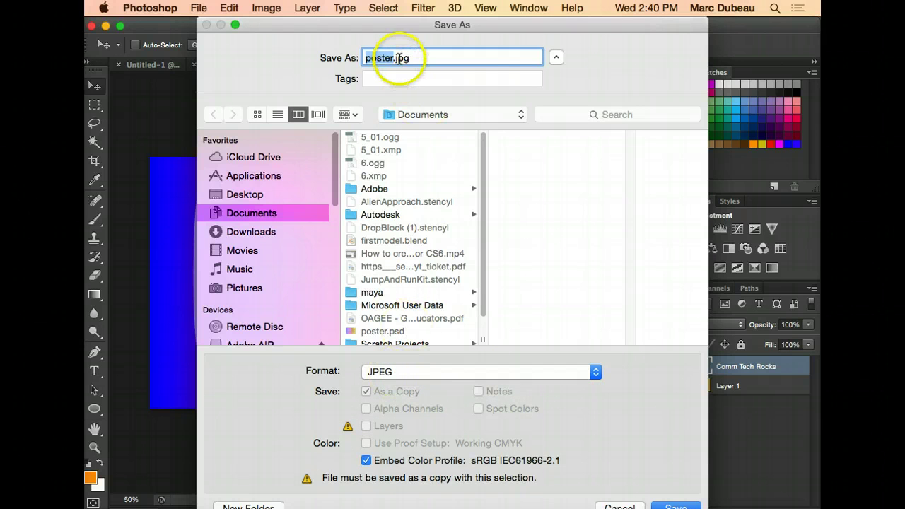
{"action": "left_click", "coordinate": [677, 507]}
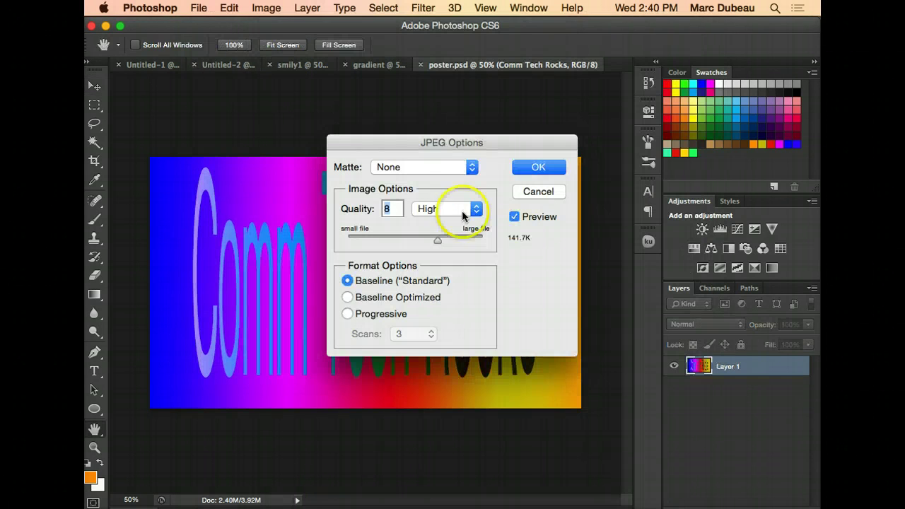
{"action": "left_click", "coordinate": [540, 168]}
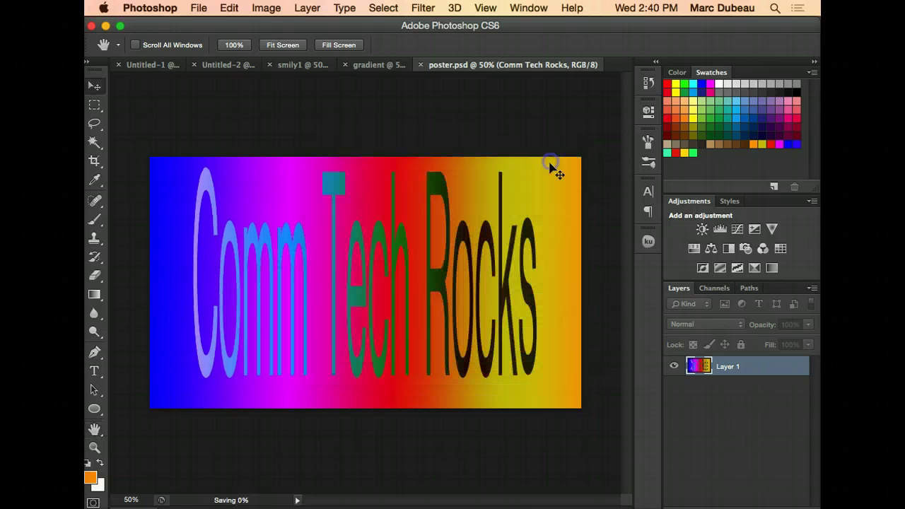